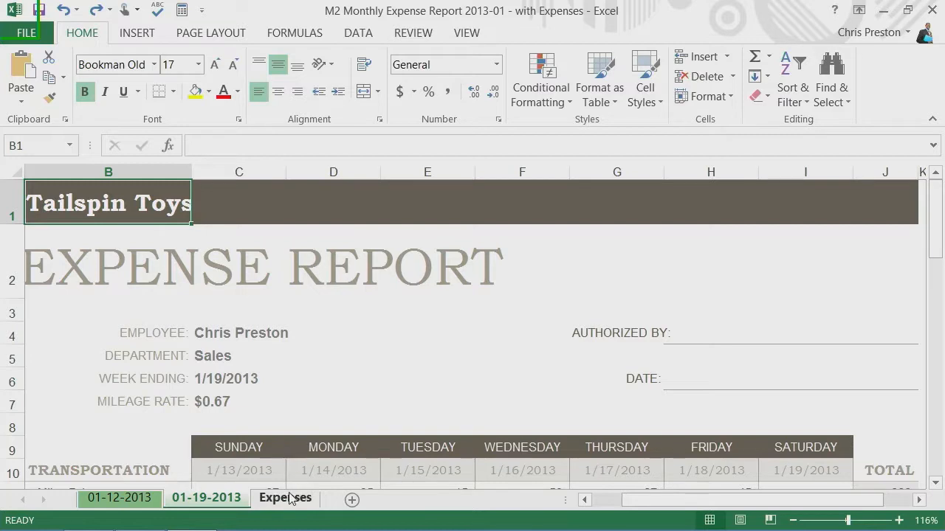
# Insert two blank rows above the header row on the Expenses sheet.
pyautogui.click(286, 498)
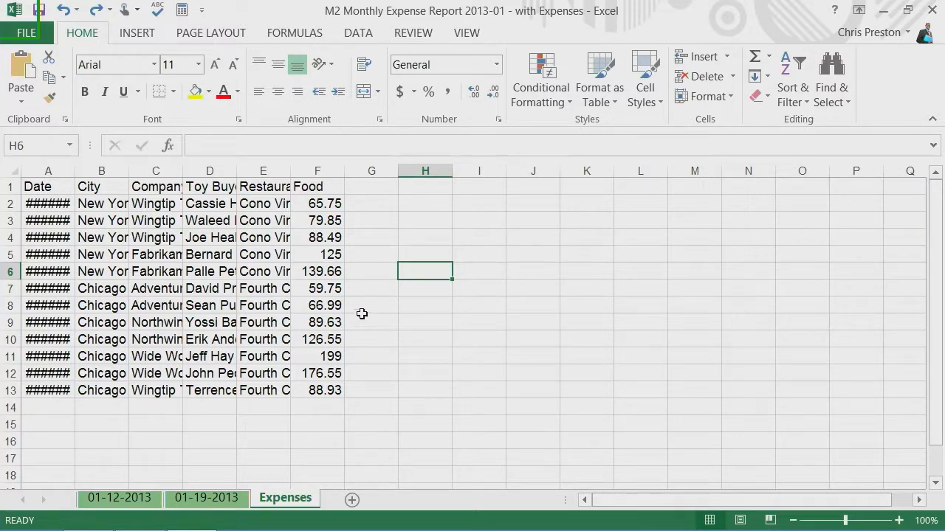
pyautogui.moveTo(10, 186); pyautogui.dragTo(12, 203)
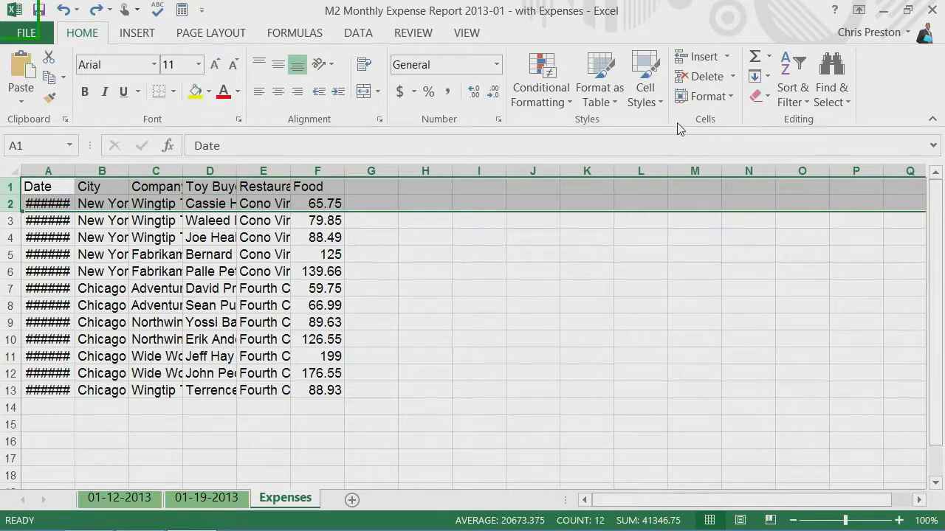
pyautogui.click(726, 56)
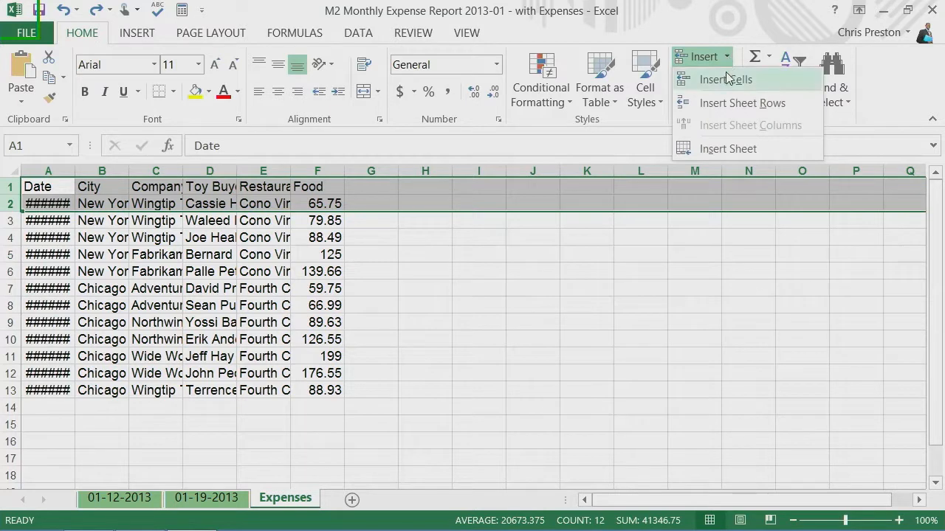
pyautogui.click(727, 103)
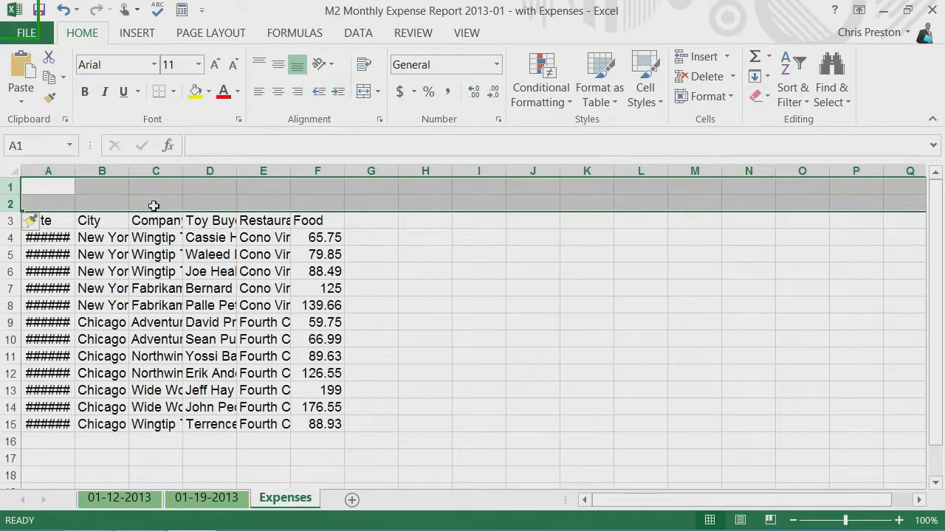
# Enter the title "Expenses" in A1 and merge and center it across A1:F1.
pyautogui.click(61, 187)
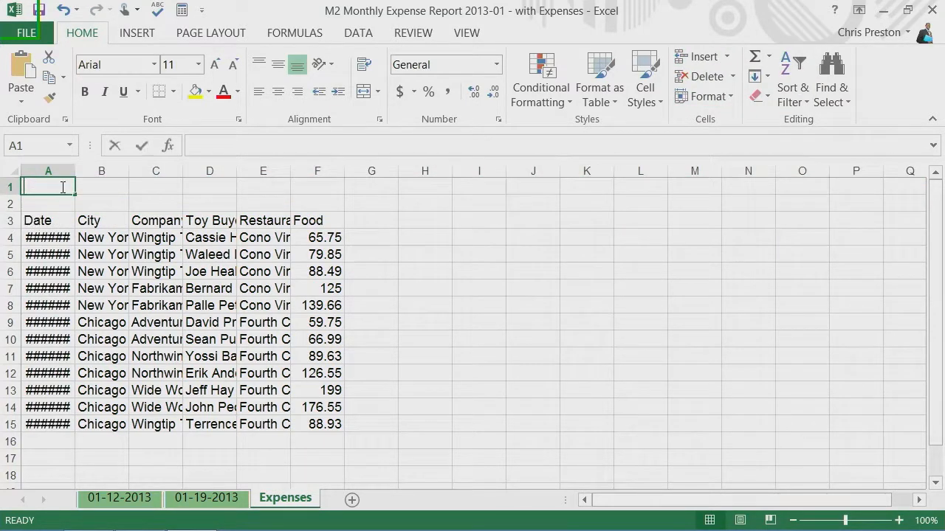
pyautogui.write('Expenses')
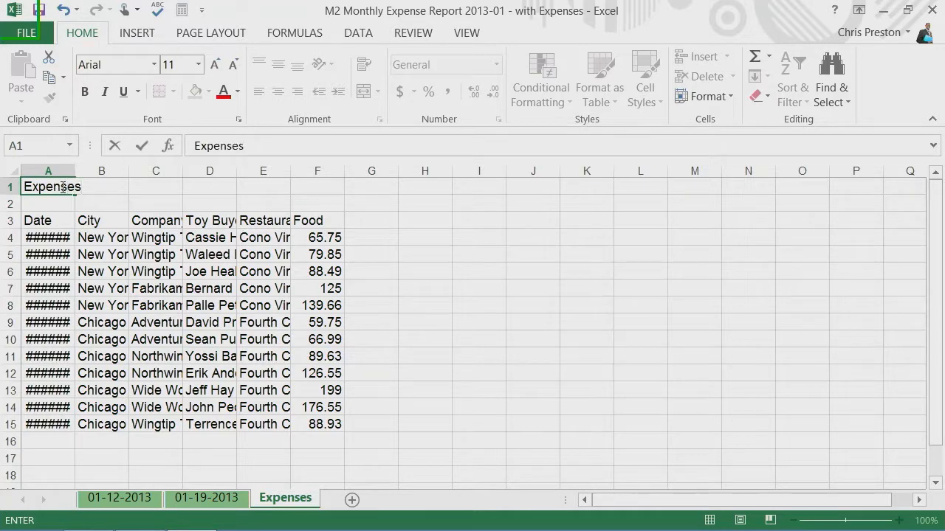
pyautogui.click(119, 202)
pyautogui.moveTo(46, 185); pyautogui.dragTo(310, 191)
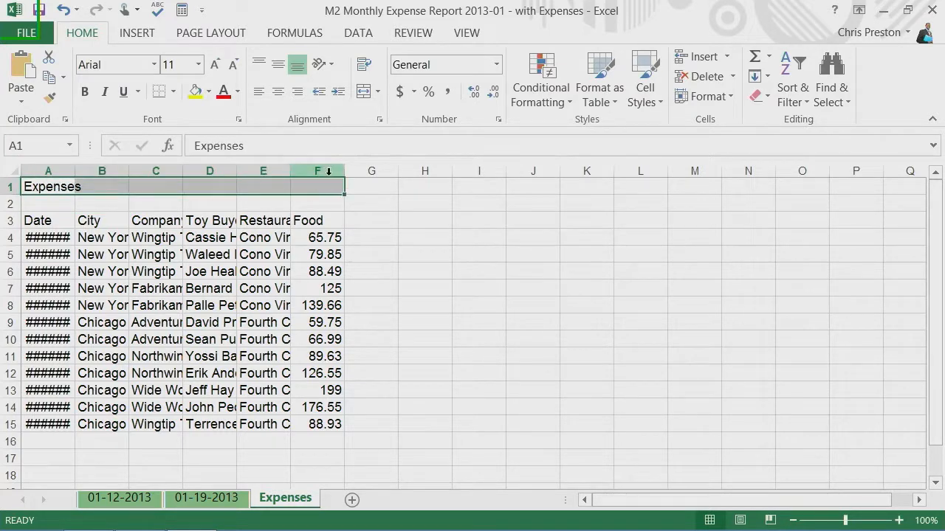
pyautogui.click(379, 92)
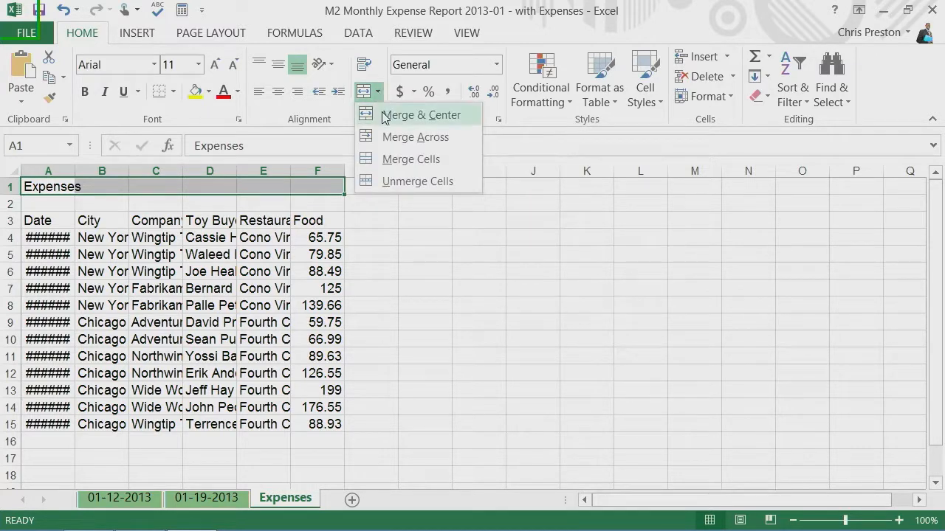
pyautogui.click(384, 116)
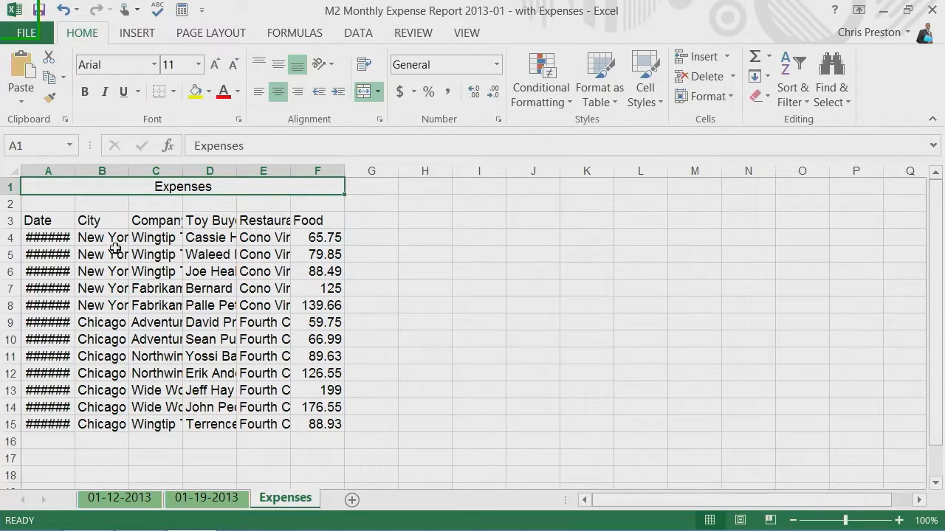
# Format A3:F15 as a table with headers, using the green light style with a solid header row.
pyautogui.moveTo(30, 220); pyautogui.dragTo(323, 422)
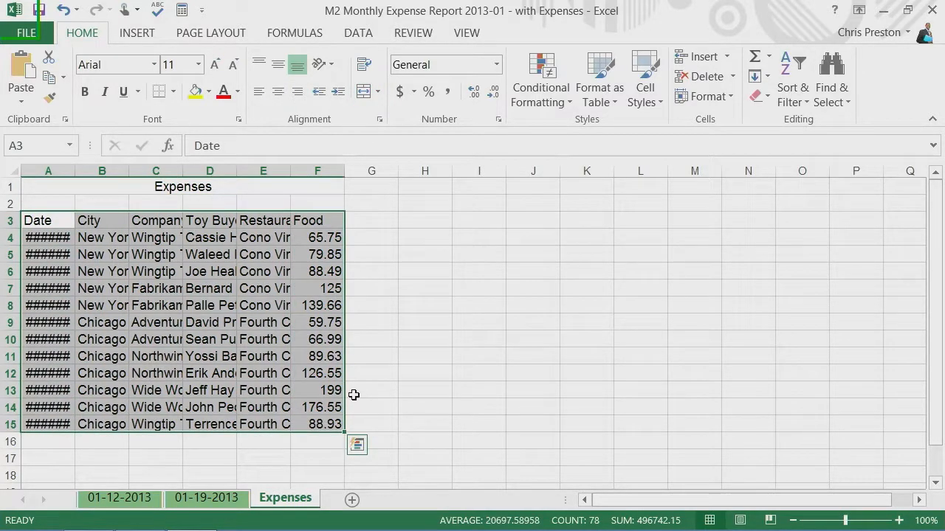
pyautogui.click(610, 103)
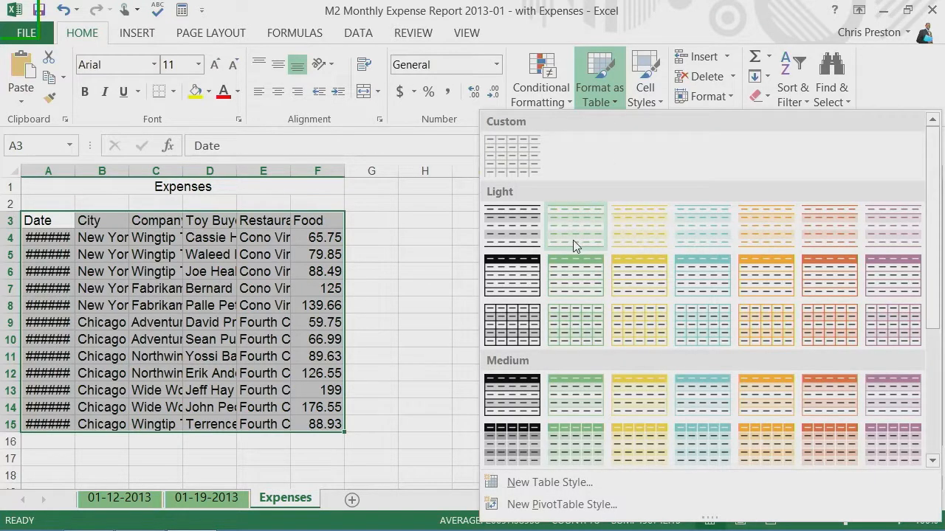
pyautogui.click(583, 282)
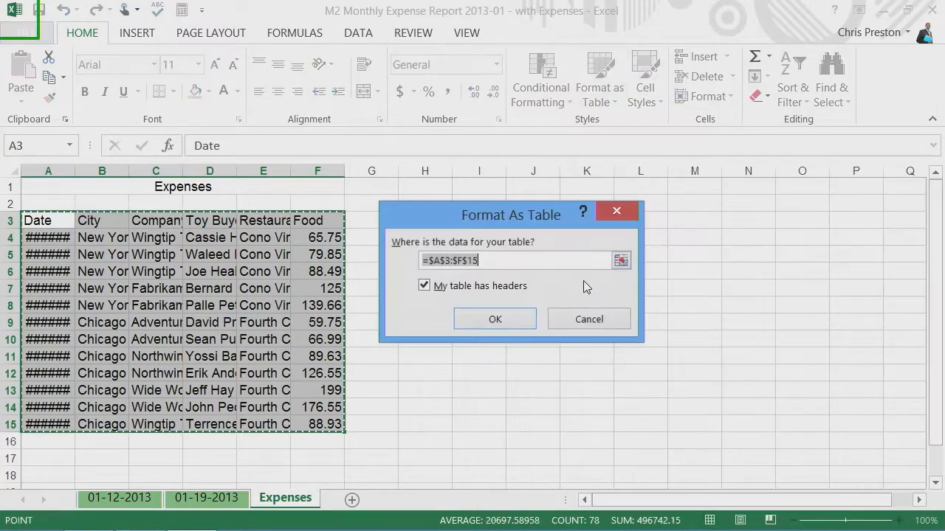
pyautogui.click(496, 319)
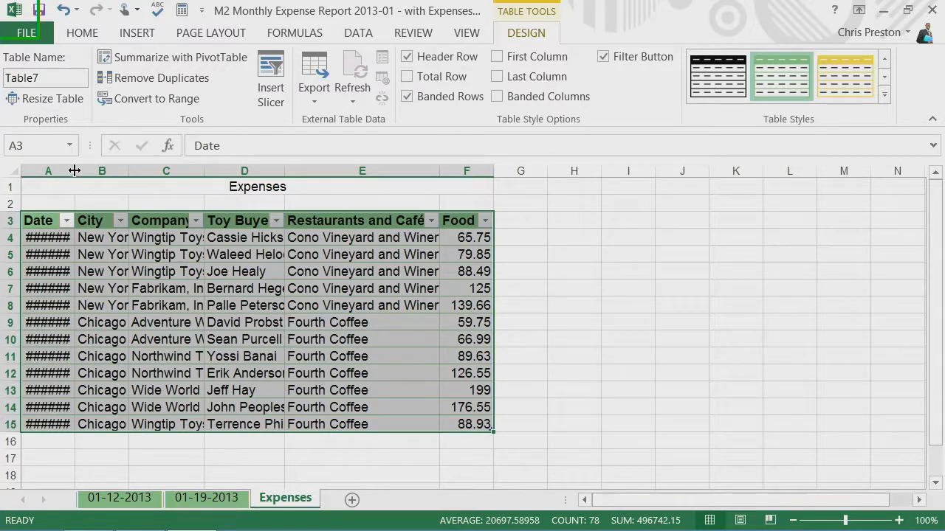
# Auto-fit the widths of columns A through F to their contents.
pyautogui.moveTo(48, 171); pyautogui.dragTo(467, 175)
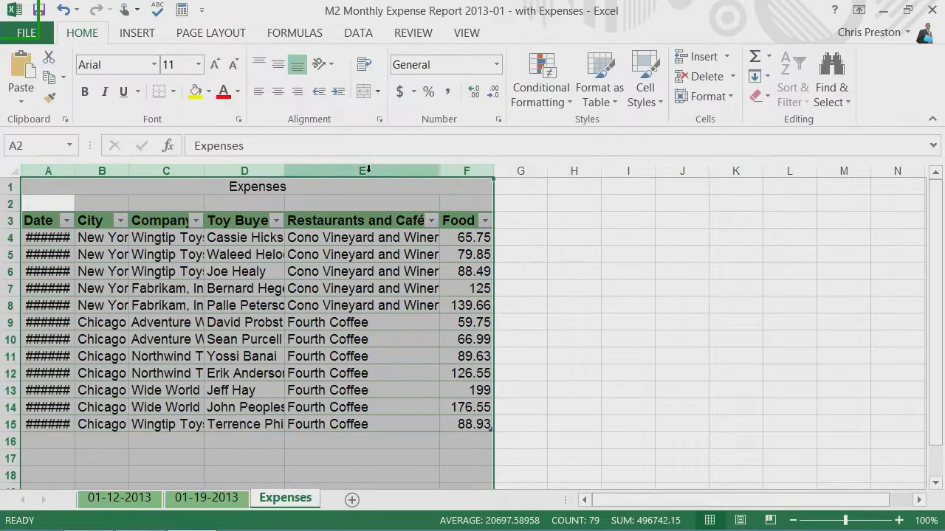
pyautogui.doubleClick(75, 171)
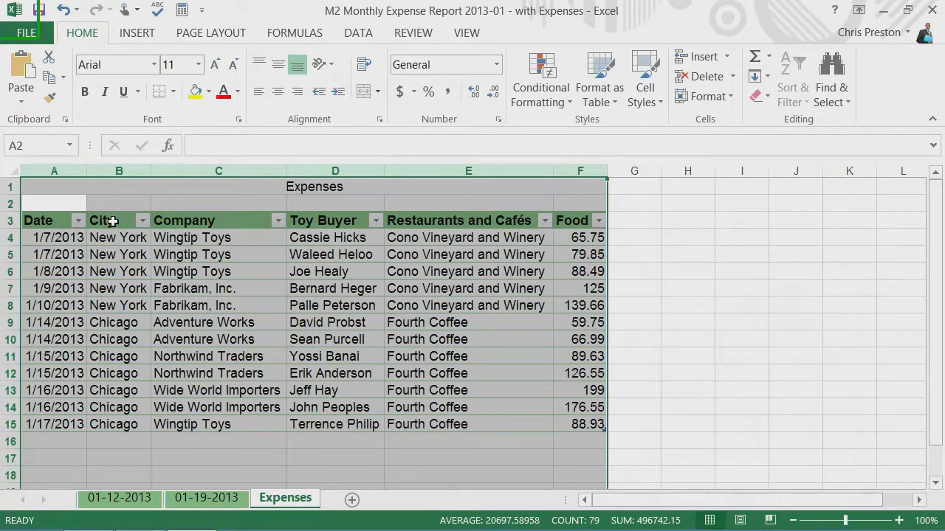
pyautogui.click(496, 322)
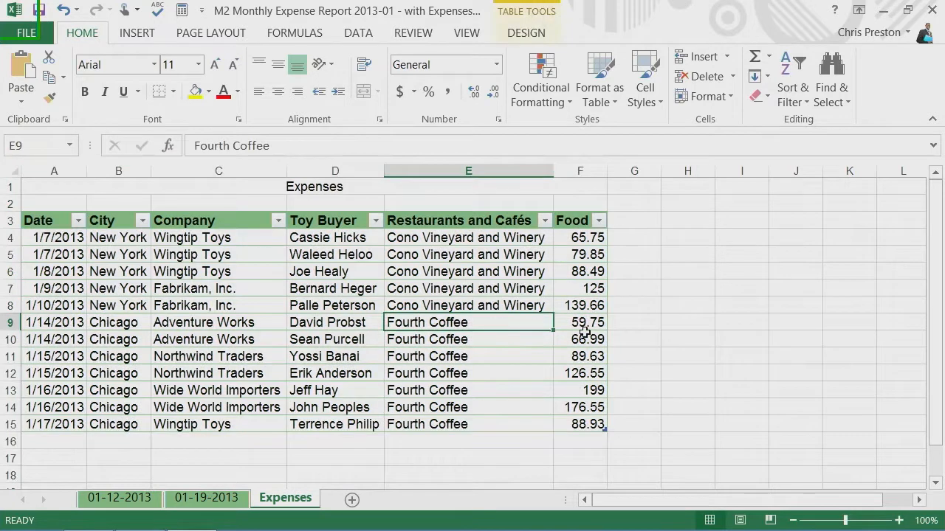
# Apply the Currency number format to the Food amounts in F4:F15.
pyautogui.moveTo(589, 236); pyautogui.dragTo(587, 422)
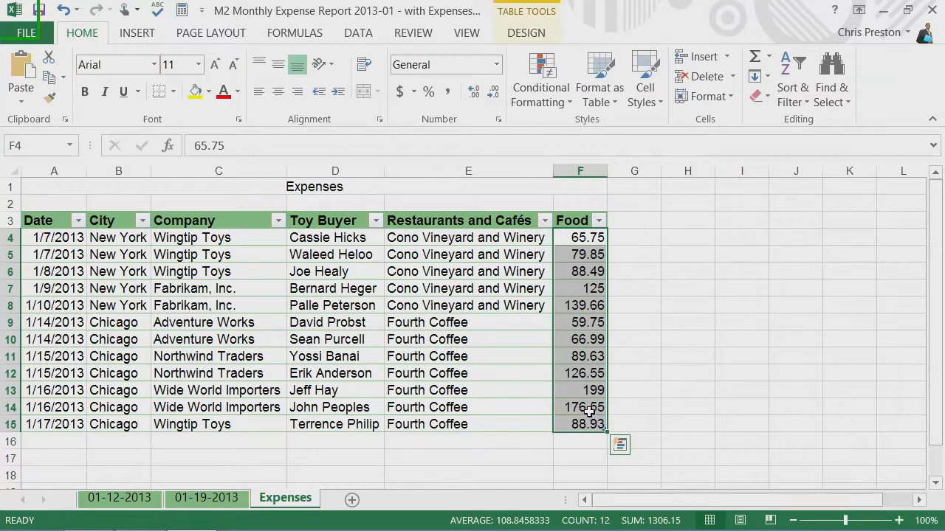
pyautogui.click(496, 66)
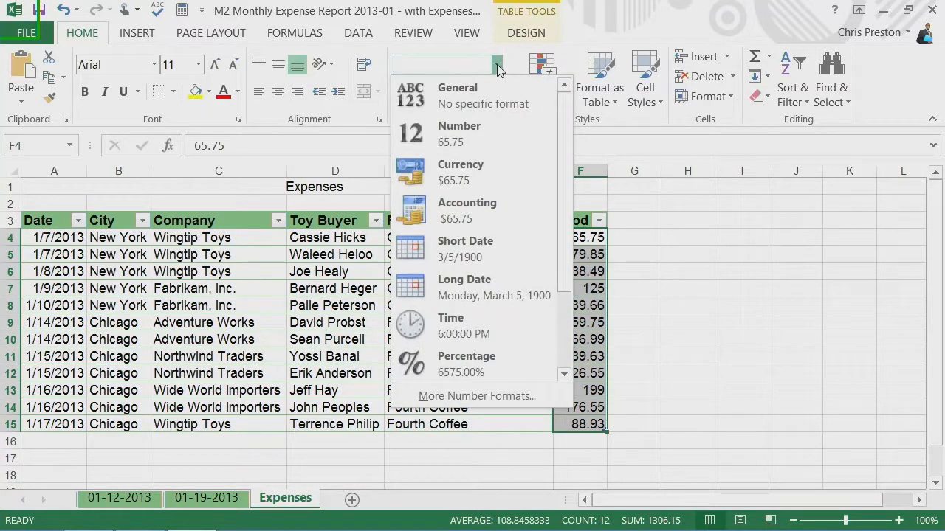
pyautogui.click(496, 65)
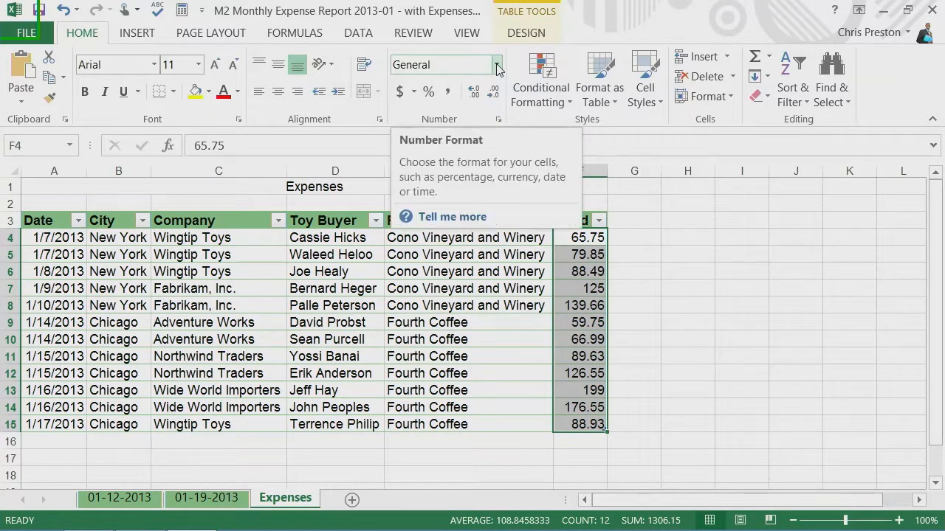
pyautogui.click(497, 66)
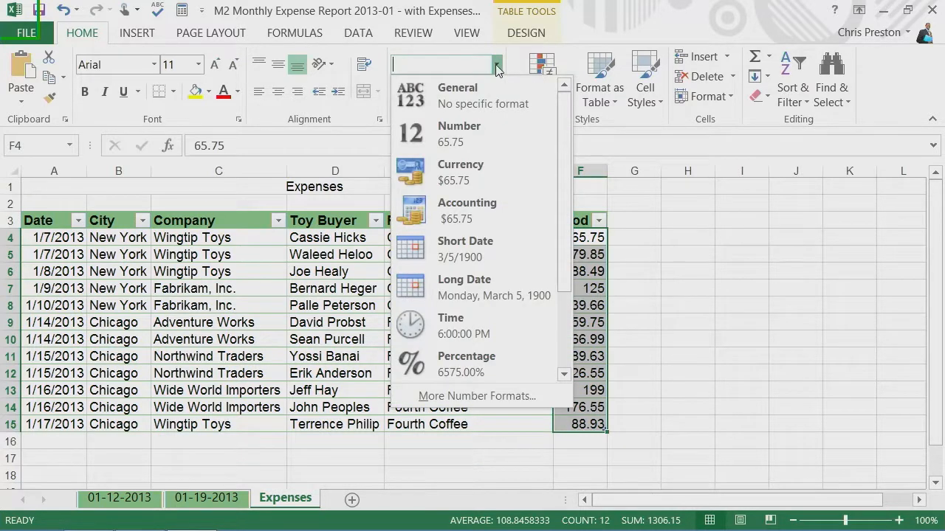
pyautogui.click(465, 174)
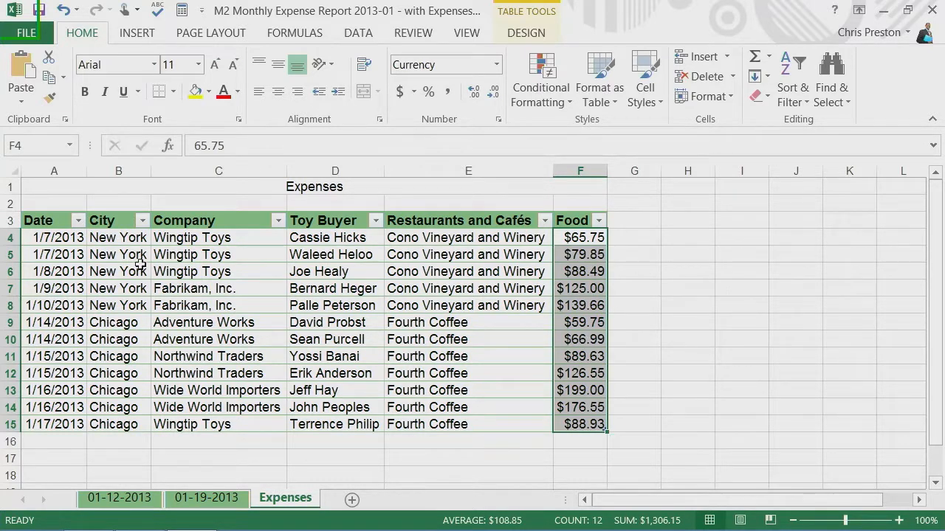
# Format the dates in A4:A15 with the 14-Mar-2012 date type.
pyautogui.moveTo(49, 237); pyautogui.dragTo(59, 409)
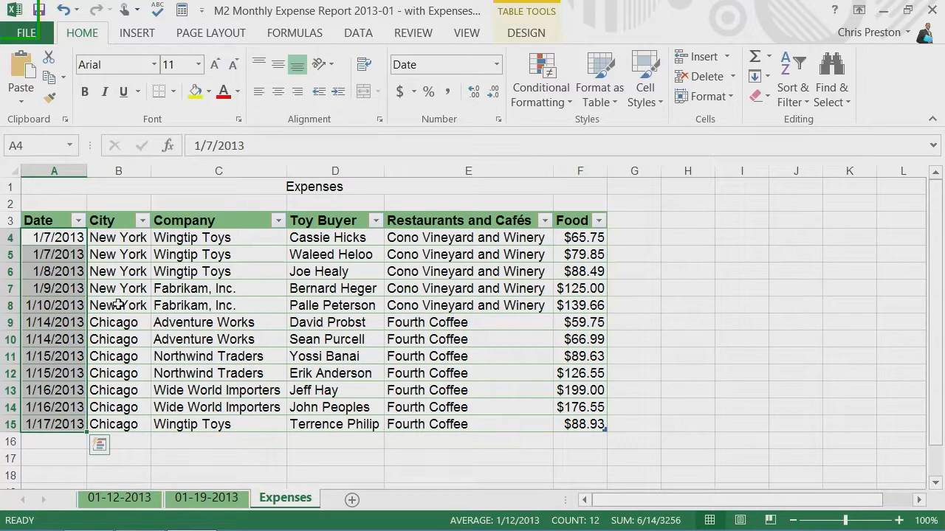
pyautogui.click(496, 65)
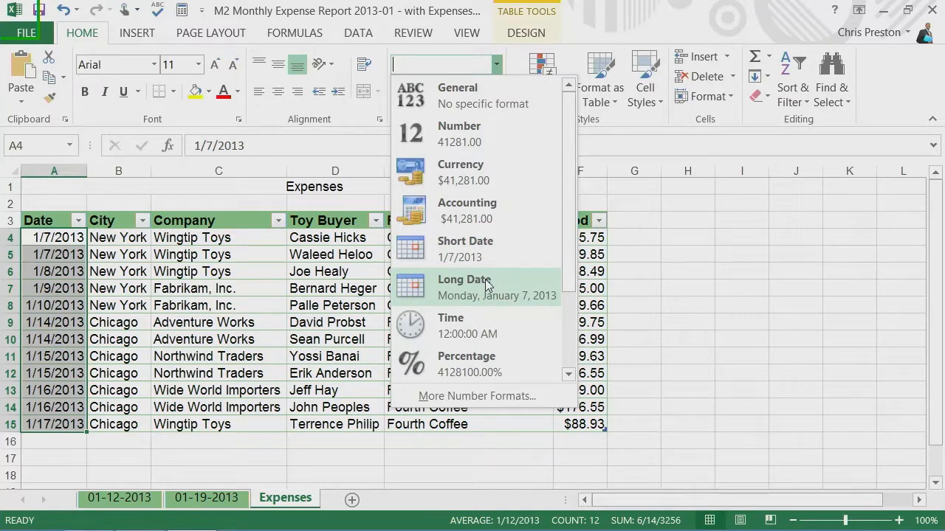
pyautogui.click(468, 397)
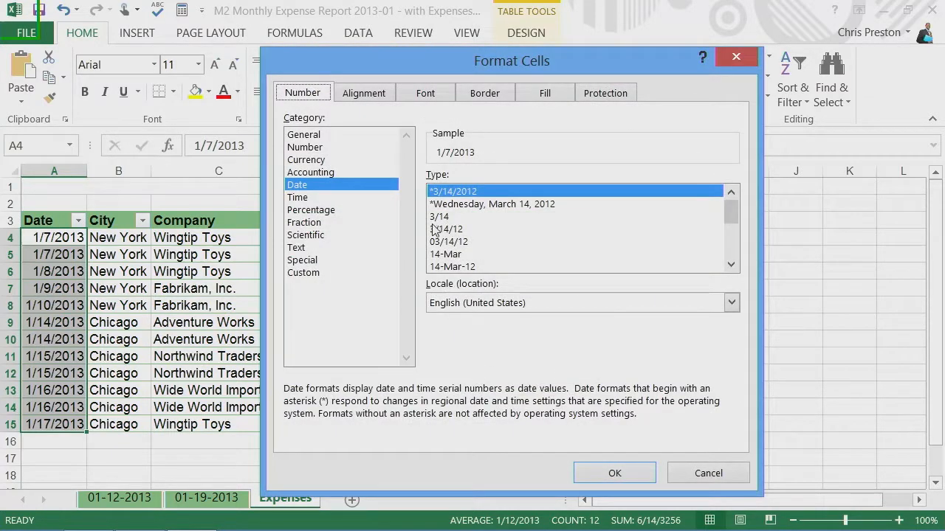
pyautogui.click(510, 205)
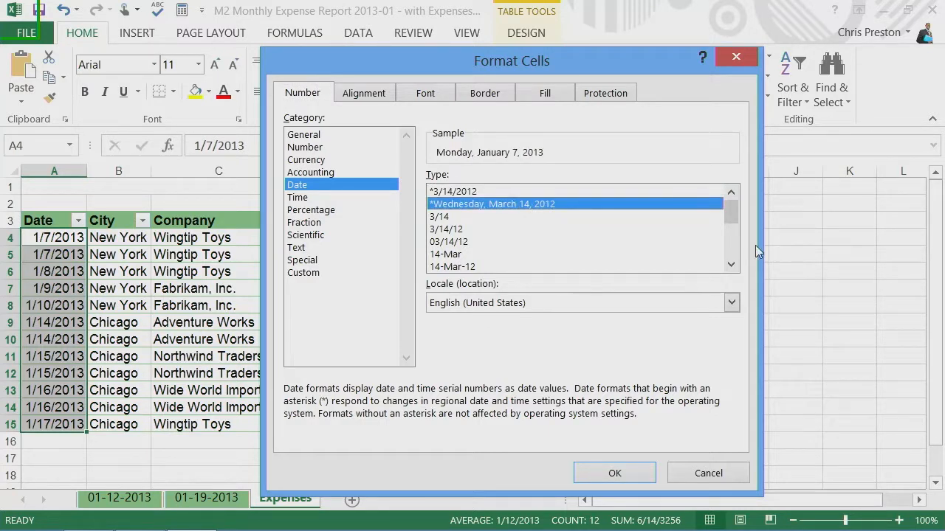
pyautogui.moveTo(734, 214); pyautogui.dragTo(734, 233)
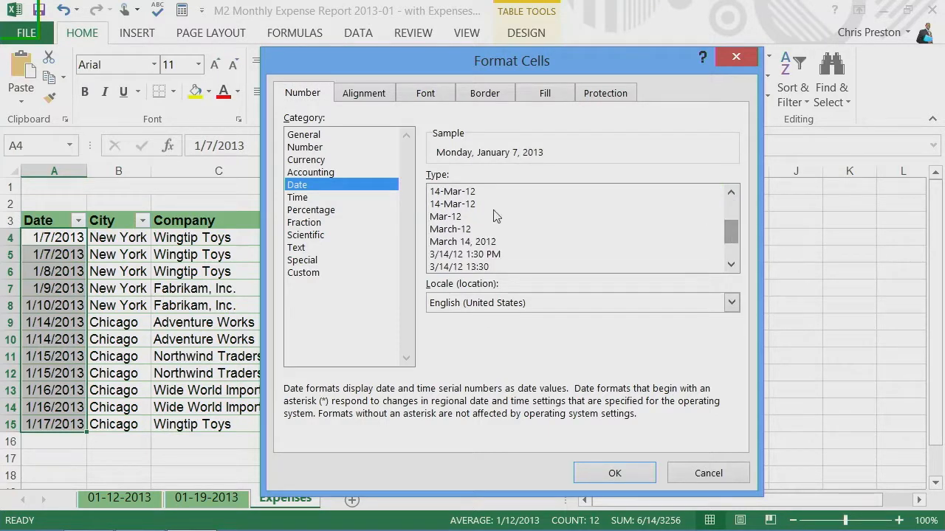
pyautogui.click(452, 194)
pyautogui.click(450, 205)
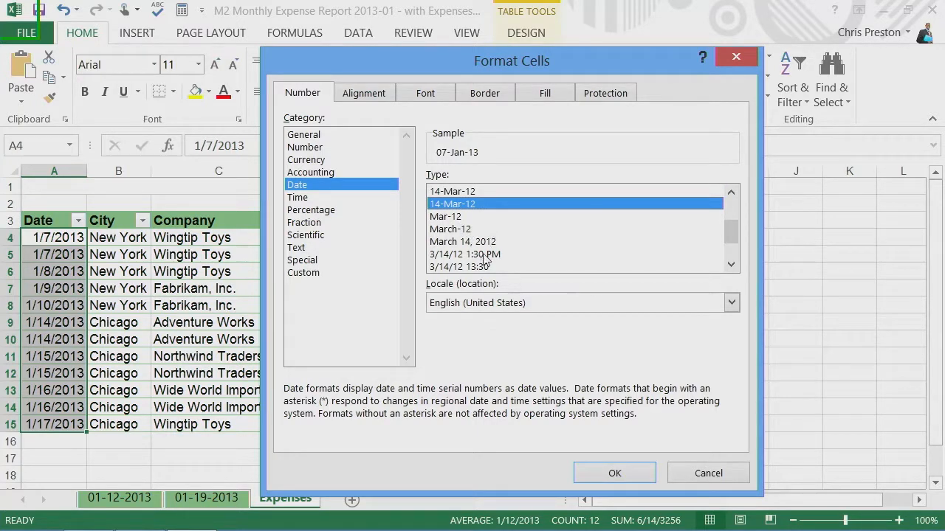
pyautogui.moveTo(730, 231); pyautogui.dragTo(732, 246)
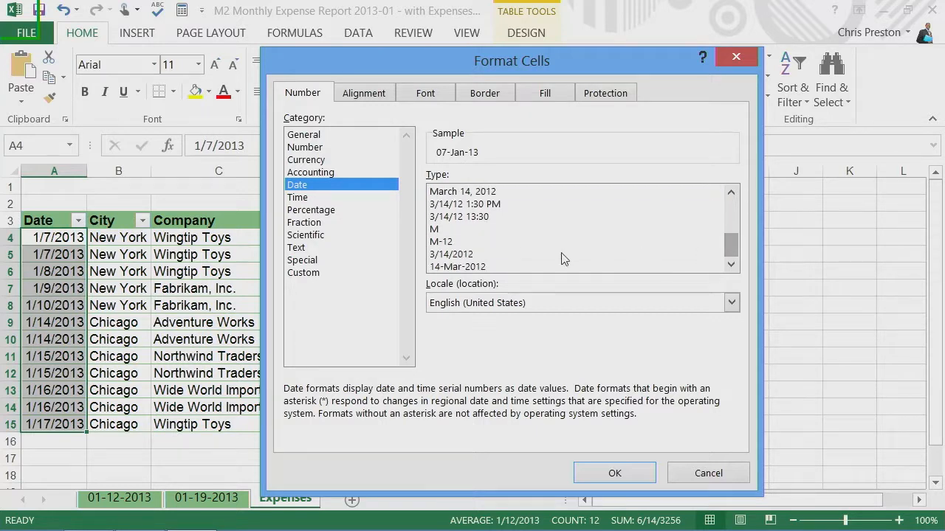
pyautogui.click(475, 267)
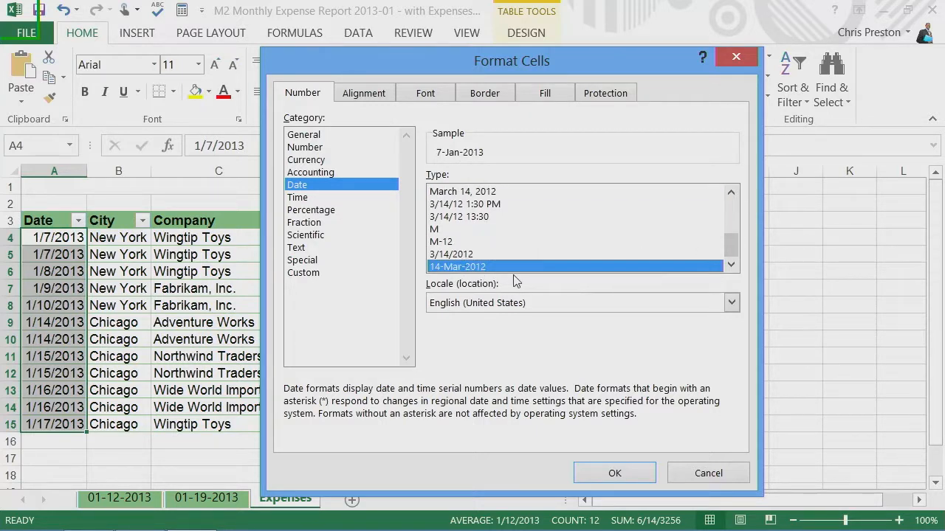
pyautogui.click(617, 475)
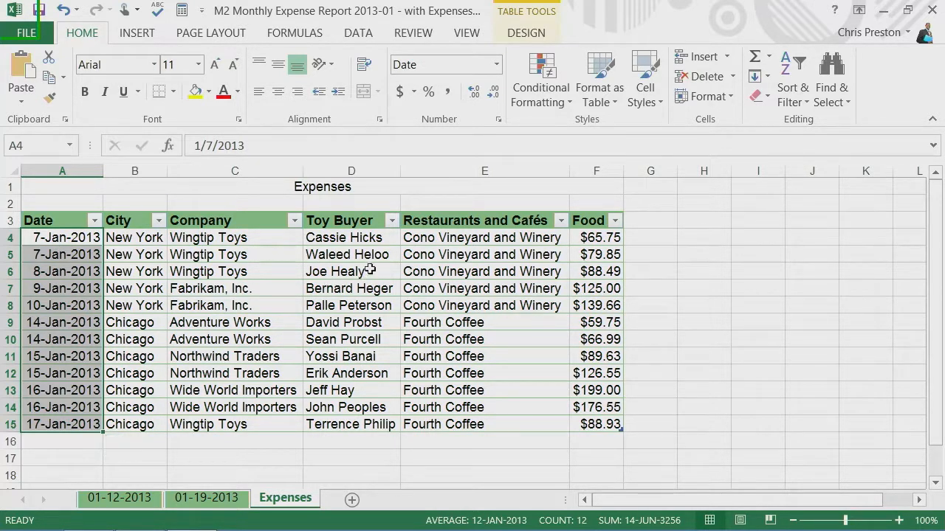
# Set the first date in A4 to Short Date and copy its formatting to A5 with Format Painter.
pyautogui.click(584, 237)
pyautogui.click(47, 245)
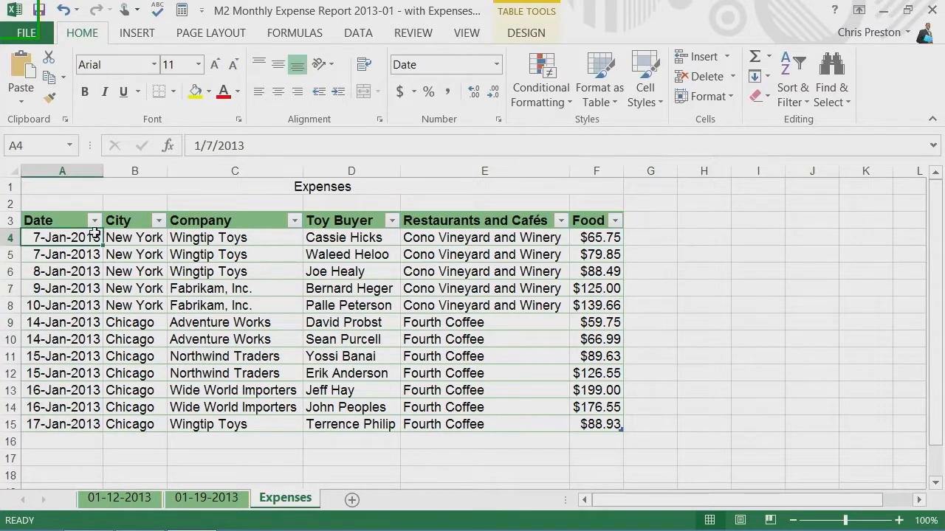
pyautogui.click(497, 66)
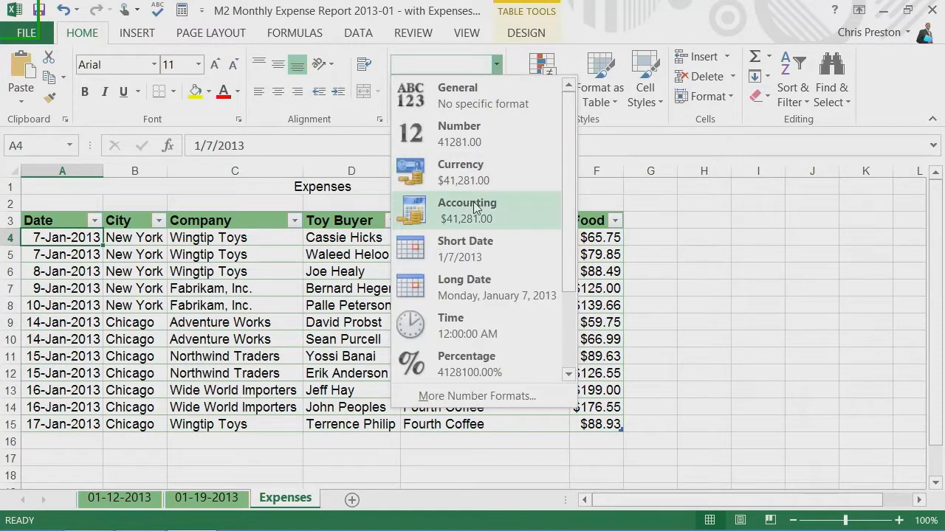
pyautogui.click(476, 243)
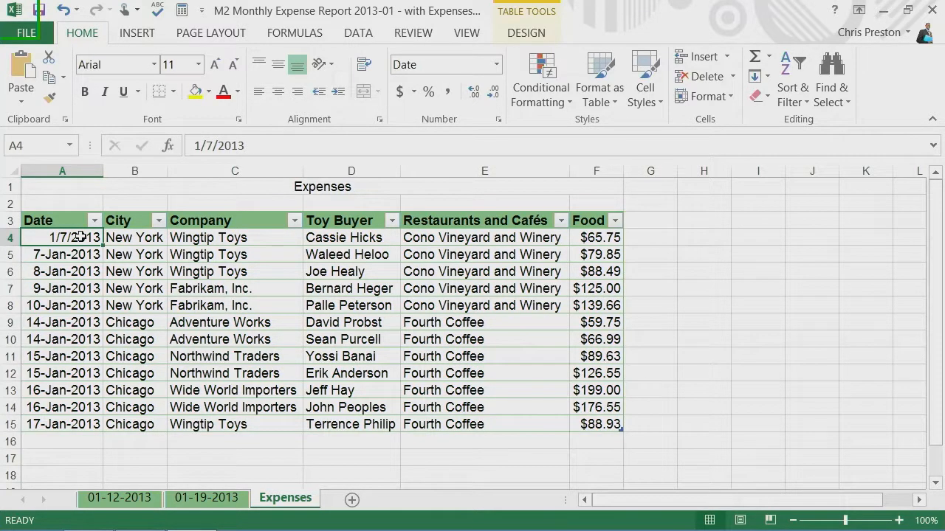
pyautogui.click(50, 99)
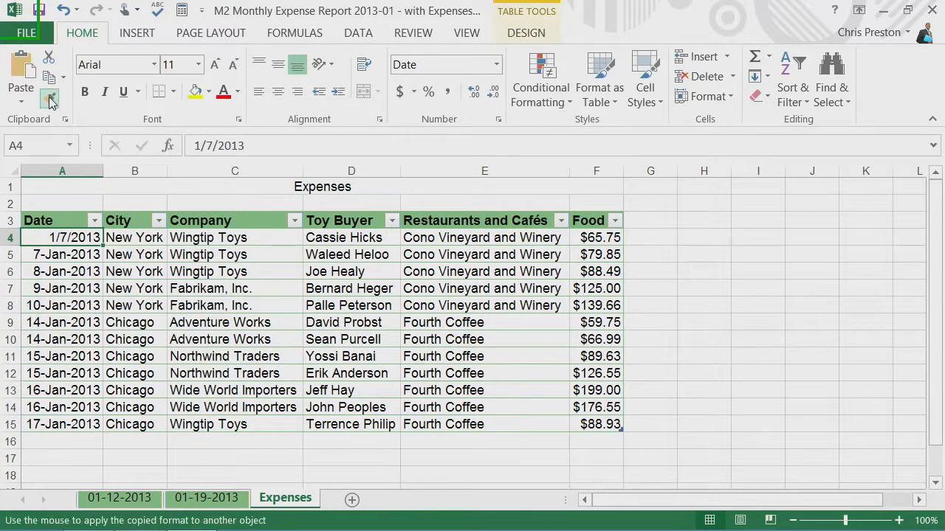
pyautogui.click(58, 255)
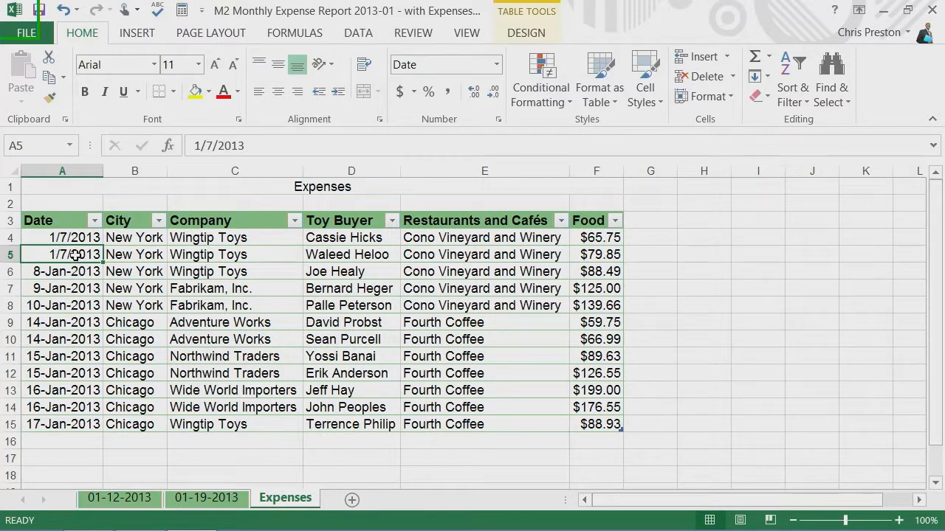
# Copy the short date formatting from A5 to the remaining dates in A6:A15 with Format Painter kept active for repeated use.
pyautogui.click(51, 99)
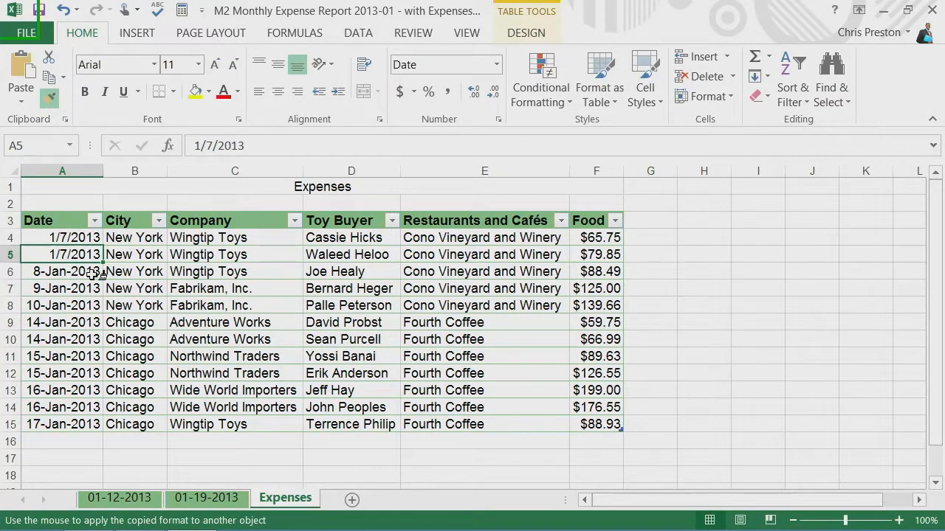
pyautogui.click(70, 271)
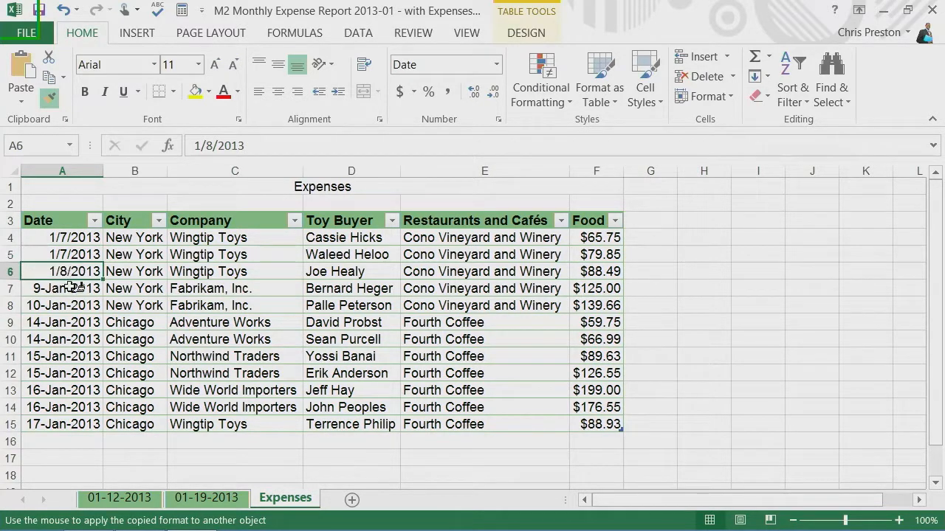
pyautogui.click(74, 288)
pyautogui.click(73, 306)
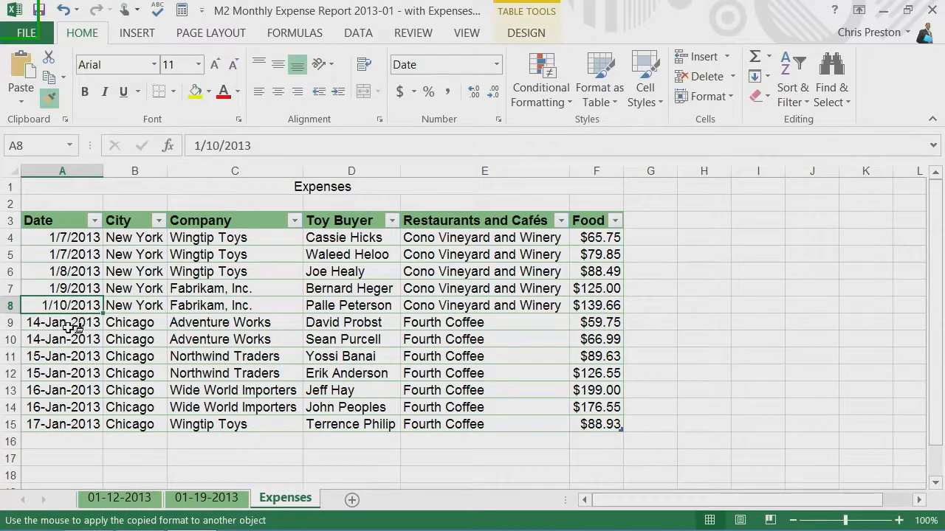
pyautogui.click(70, 325)
pyautogui.moveTo(72, 341); pyautogui.dragTo(67, 422)
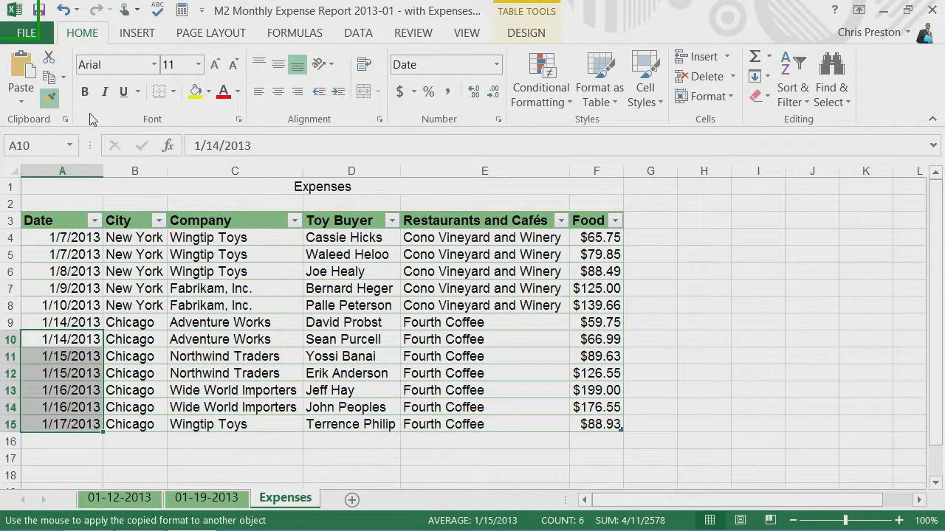
pyautogui.click(49, 97)
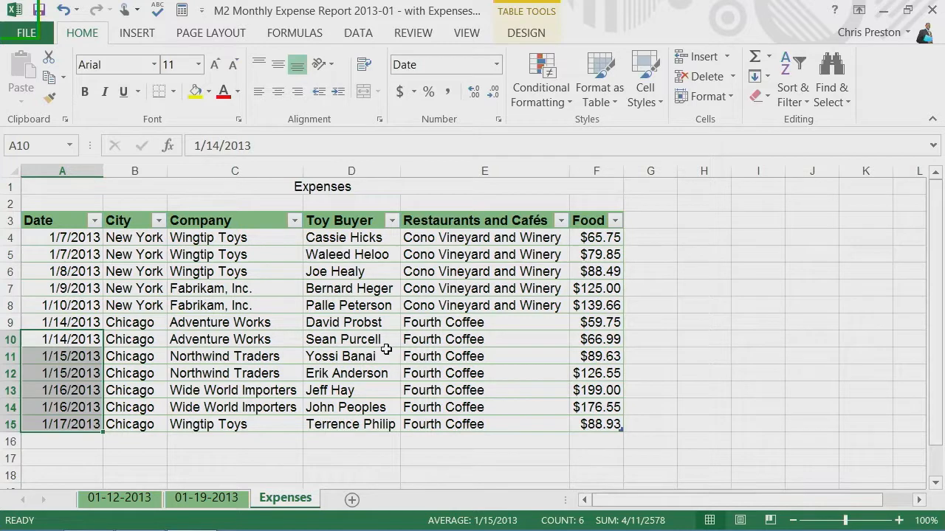
# Highlight the expense row A12:F12 with a yellow fill and select its Food amount in F12.
pyautogui.click(607, 375)
pyautogui.moveTo(607, 374); pyautogui.dragTo(52, 374)
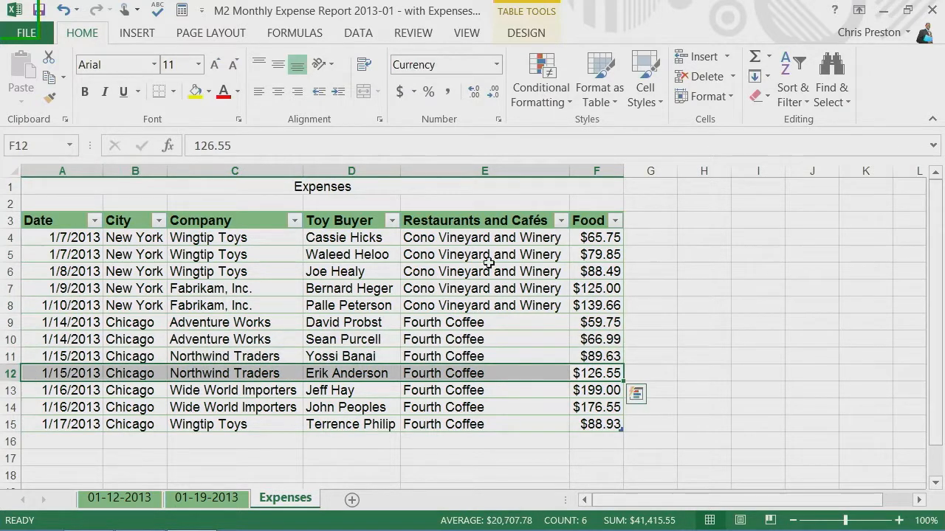
pyautogui.click(196, 93)
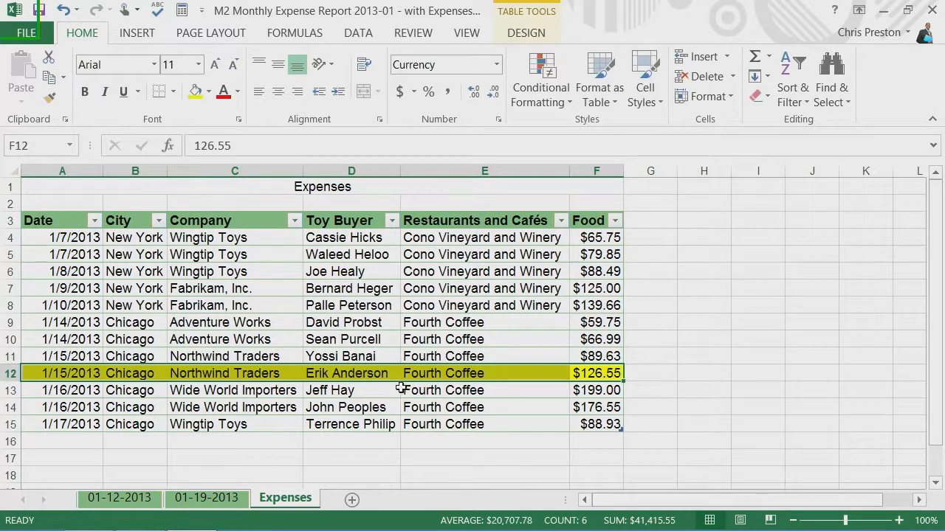
pyautogui.click(611, 373)
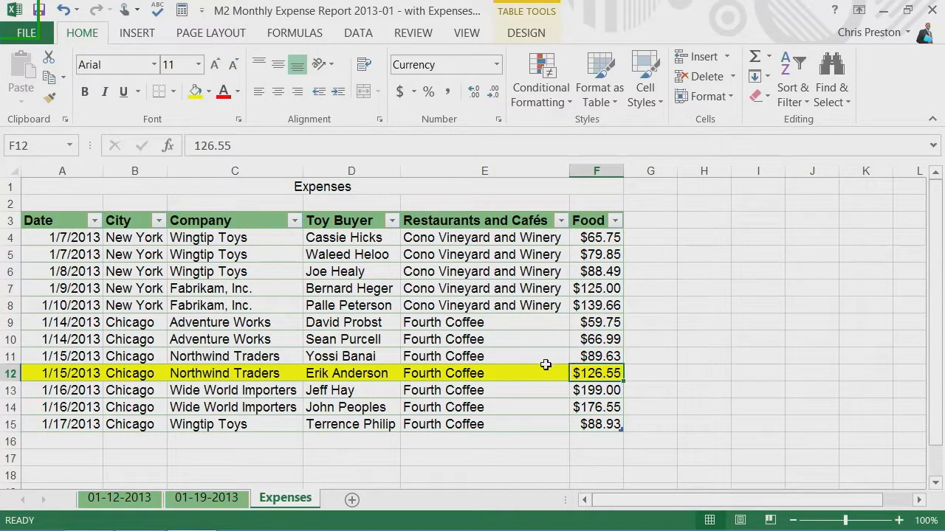